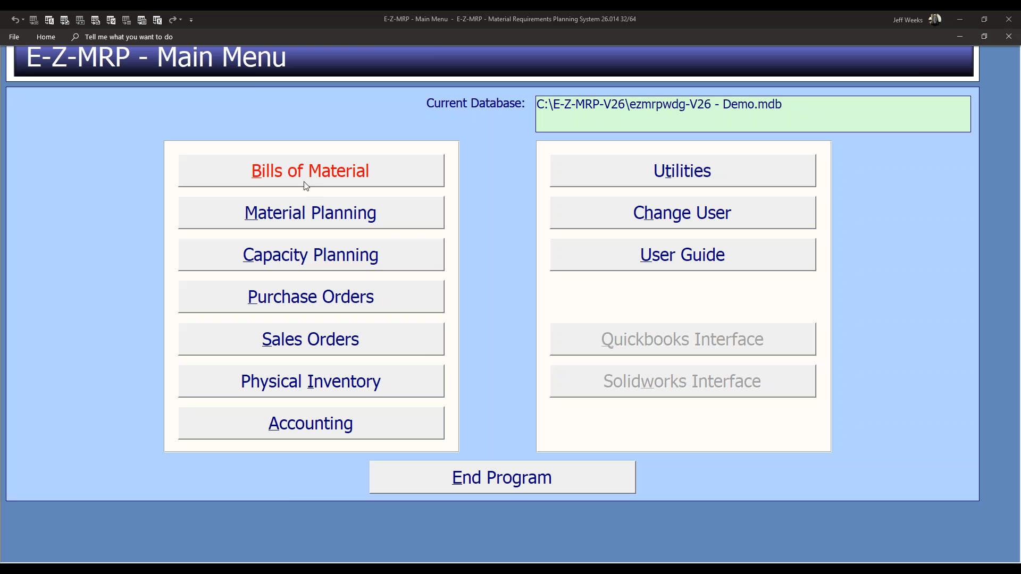
Open the Bills of Material reports and select assembly WDG-000, Widget for MRP Primer.
{"action": "left_click", "coordinate": [305, 185]}
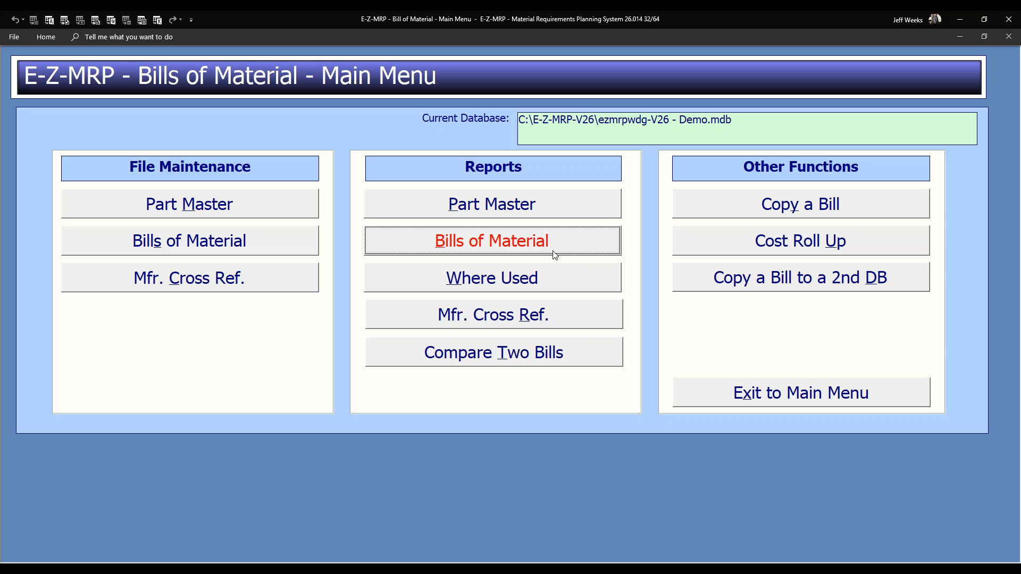
{"action": "left_click", "coordinate": [473, 245]}
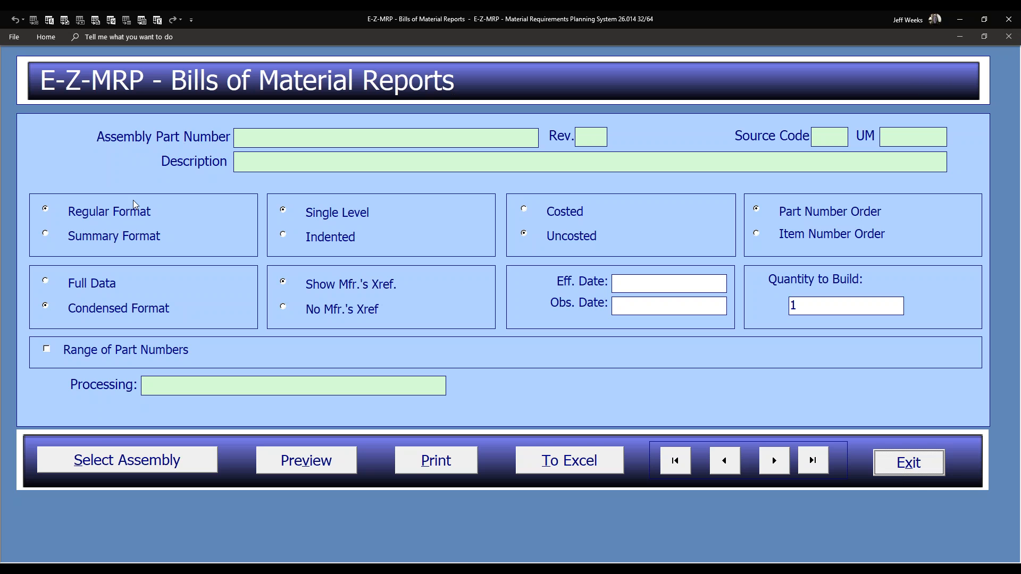
{"action": "left_click", "coordinate": [112, 464]}
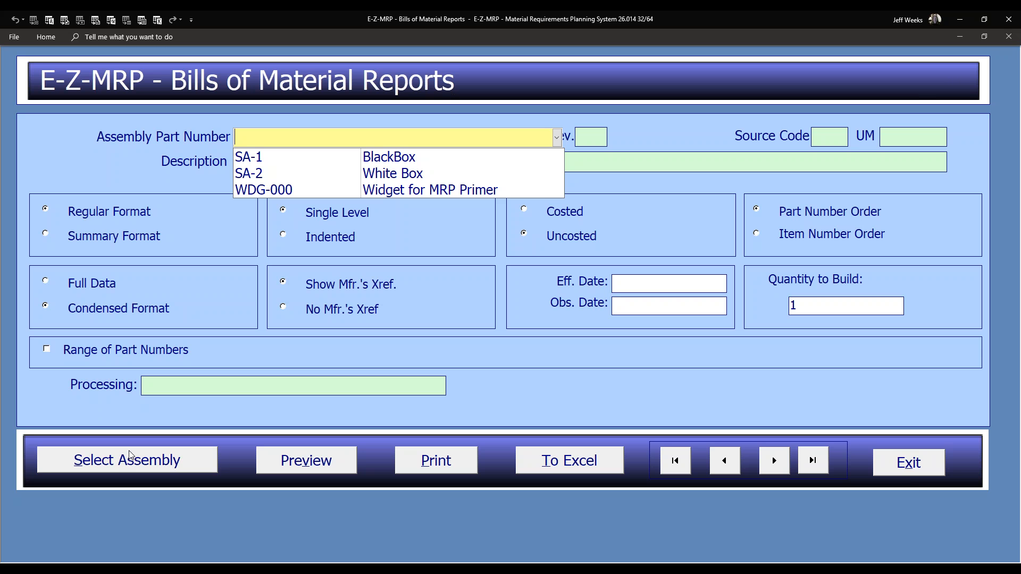
{"action": "left_click", "coordinate": [263, 190]}
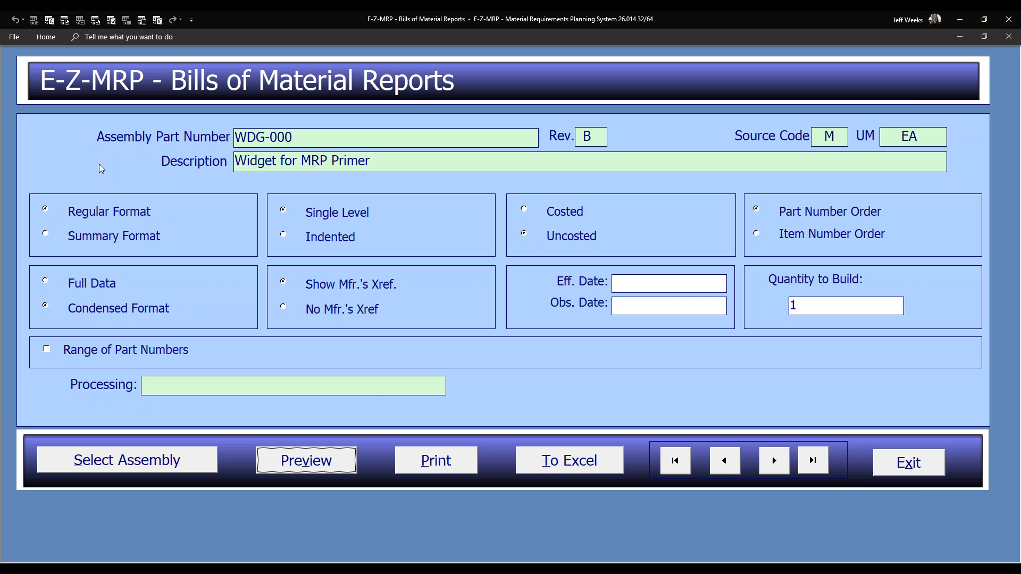
Preview the single-level, condensed WDG-000 report with manufacturer cross references at 150% zoom, and close the preview.
{"action": "left_click", "coordinate": [308, 468]}
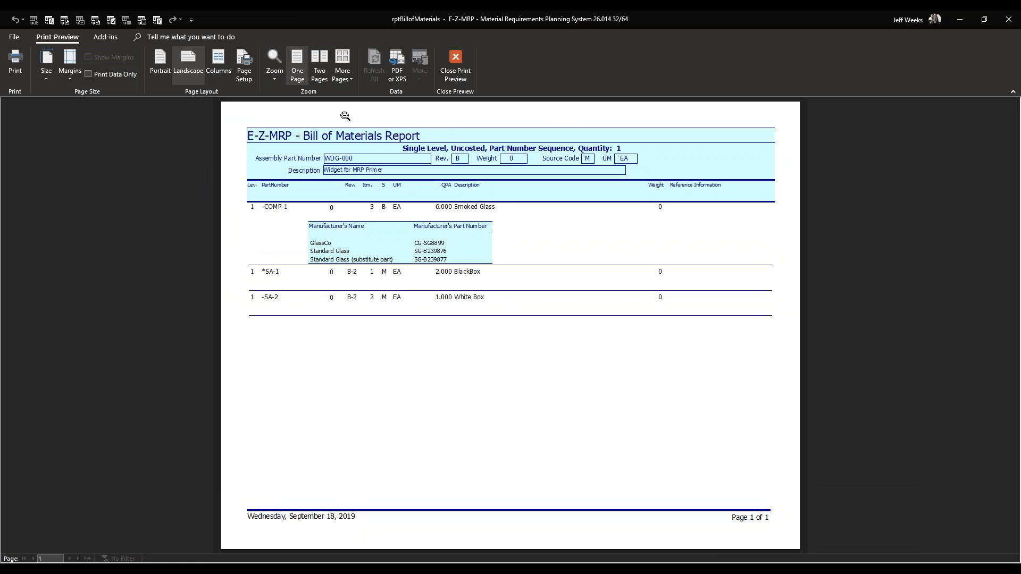
{"action": "left_click", "coordinate": [269, 75]}
{"action": "left_click", "coordinate": [290, 157]}
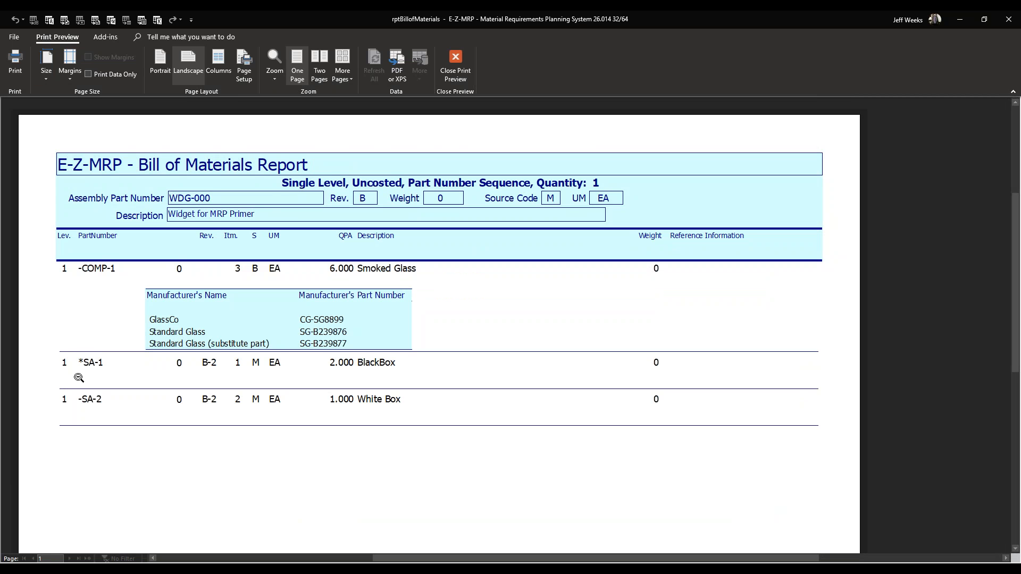
{"action": "scroll", "coordinate": [92, 300], "scroll_direction": "down", "scroll_amount": 1}
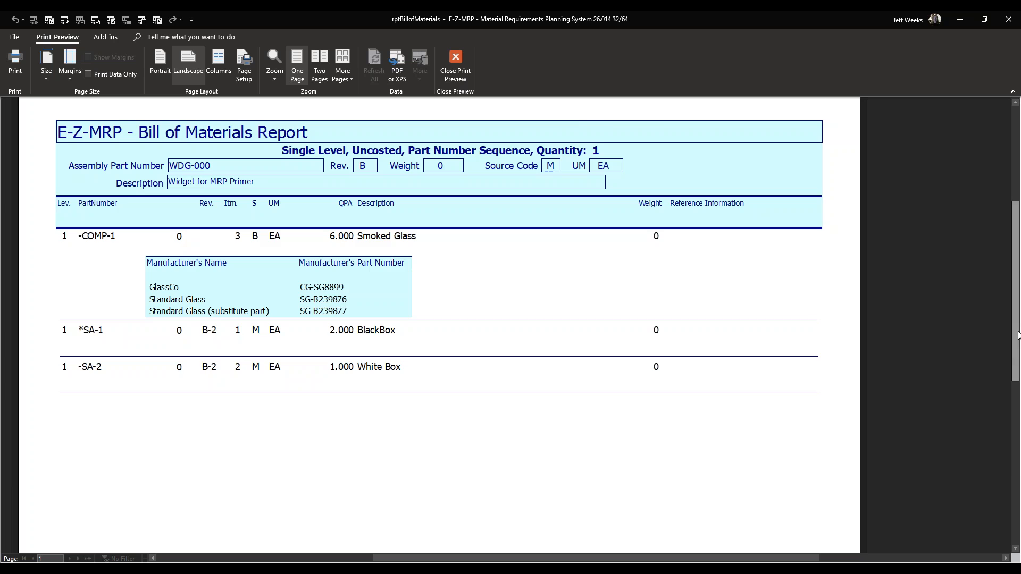
{"action": "scroll", "coordinate": [1007, 396], "scroll_direction": "down", "scroll_amount": 5}
{"action": "scroll", "coordinate": [1006, 397], "scroll_direction": "up", "scroll_amount": 5}
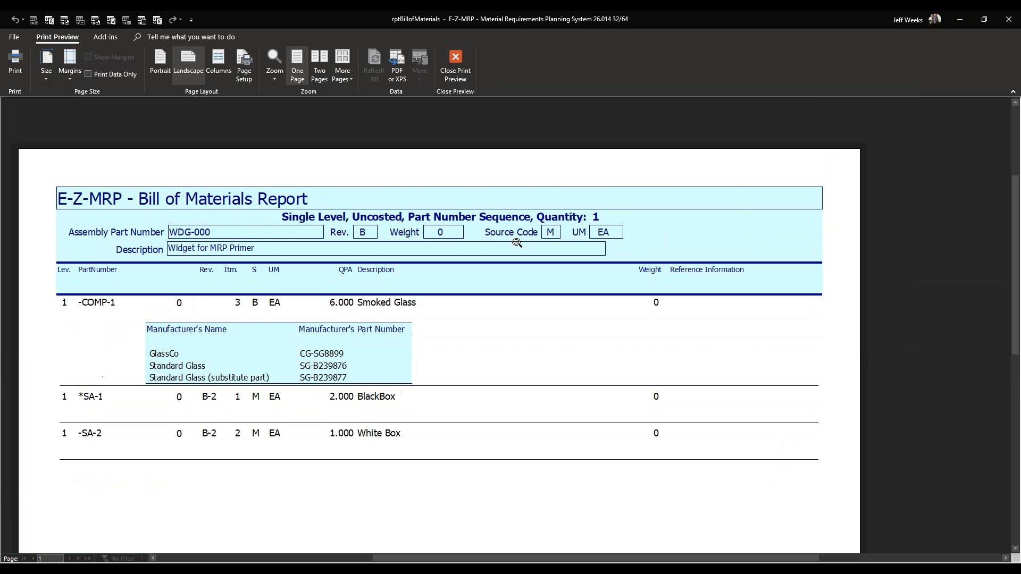
{"action": "left_click", "coordinate": [275, 78]}
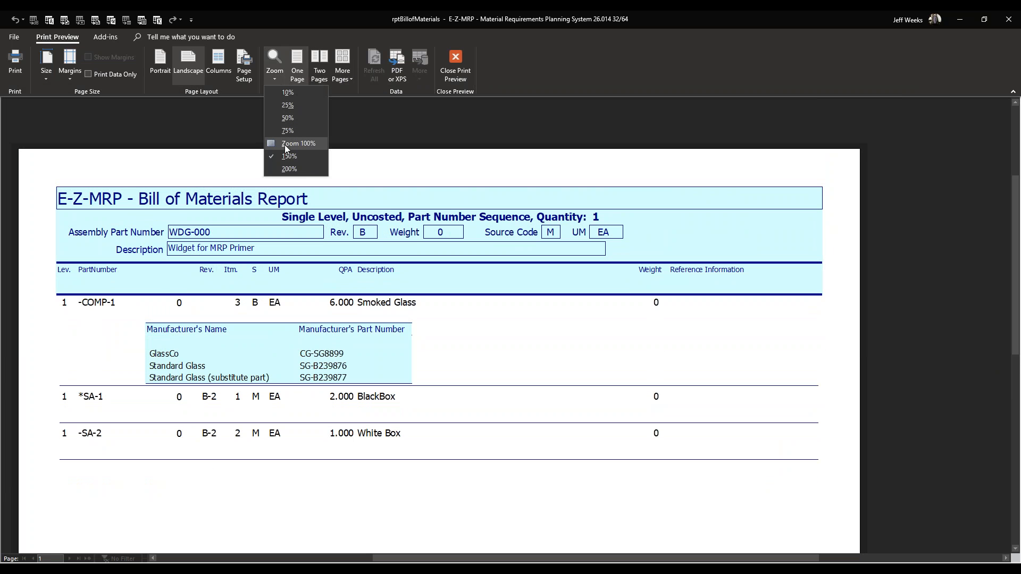
{"action": "left_click", "coordinate": [455, 64]}
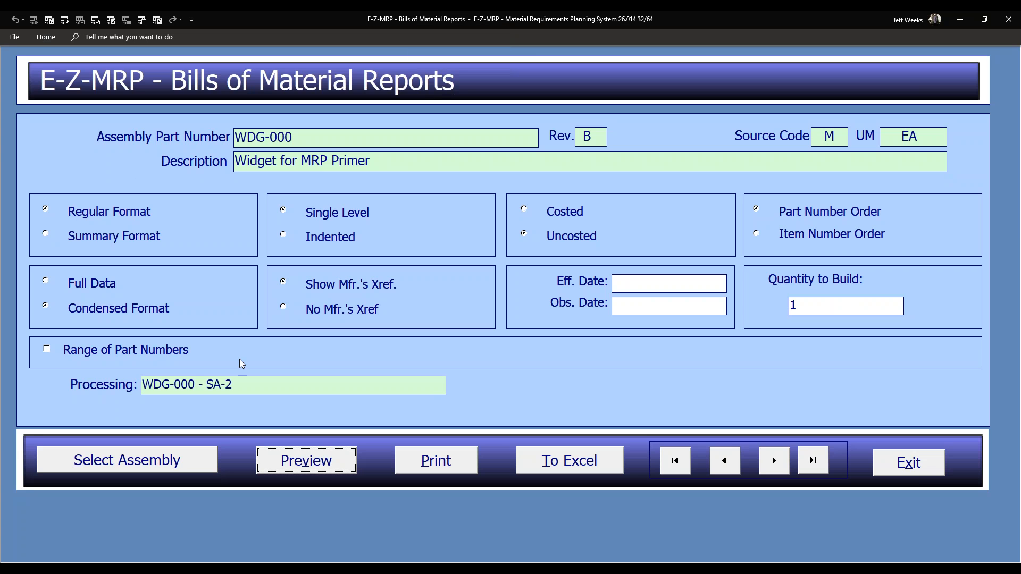
Exclude the manufacturer cross references from the WDG-000 report, preview it, and close the preview.
{"action": "left_click", "coordinate": [284, 308]}
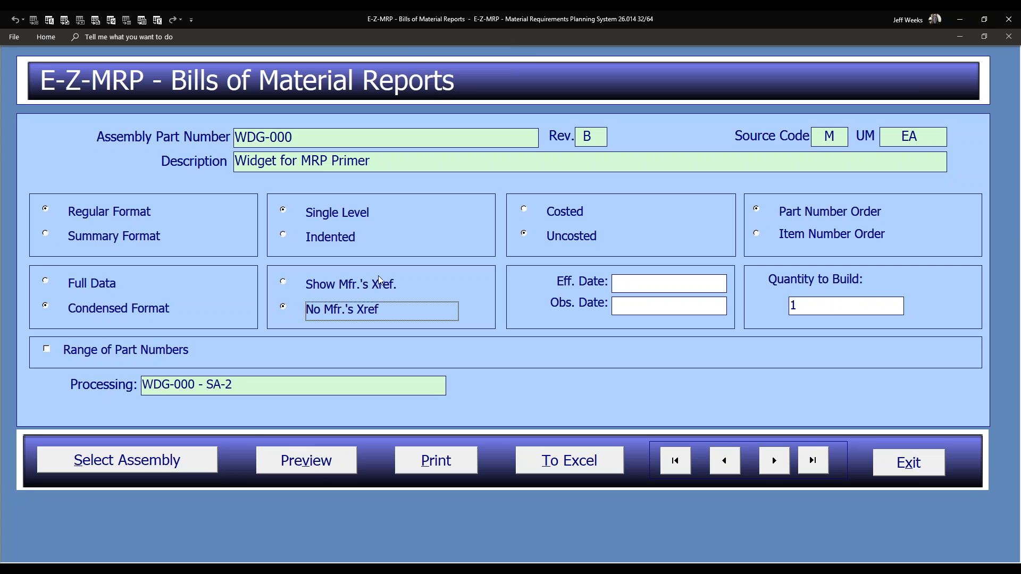
{"action": "left_click", "coordinate": [313, 460]}
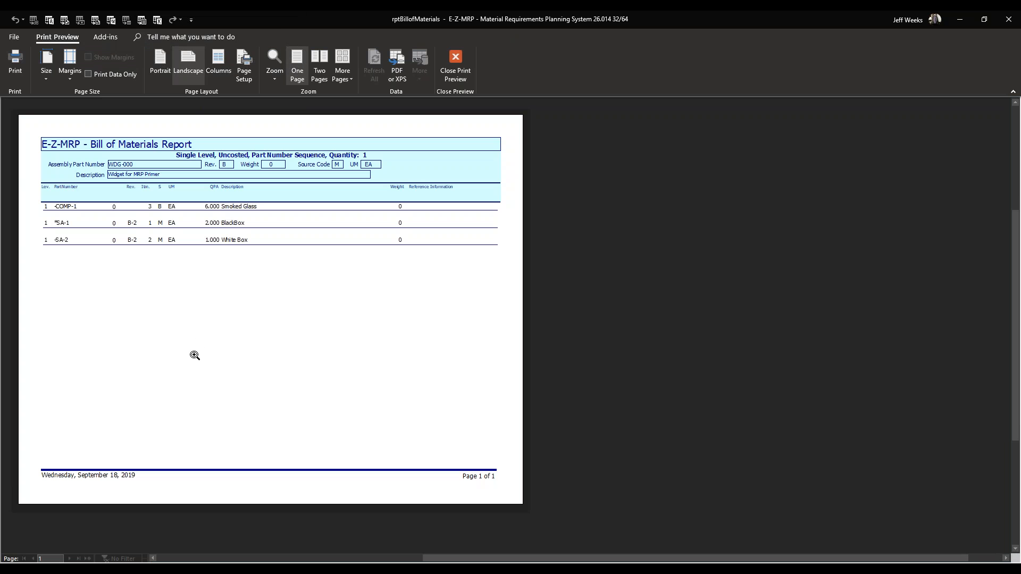
{"action": "left_click", "coordinate": [457, 64]}
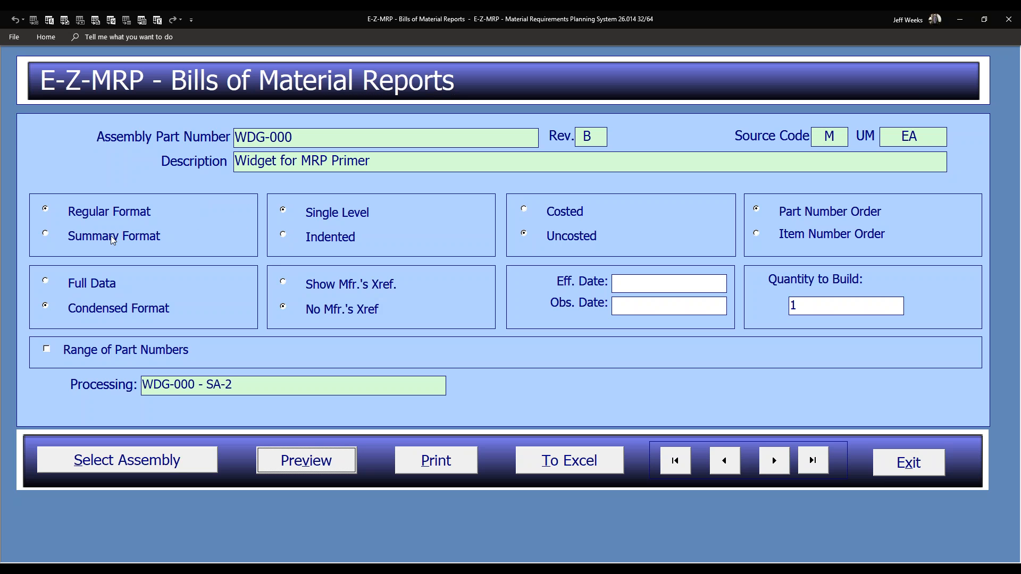
Change the bill of materials report to Indented, preview it at 150% zoom, and close the preview.
{"action": "left_click", "coordinate": [283, 235]}
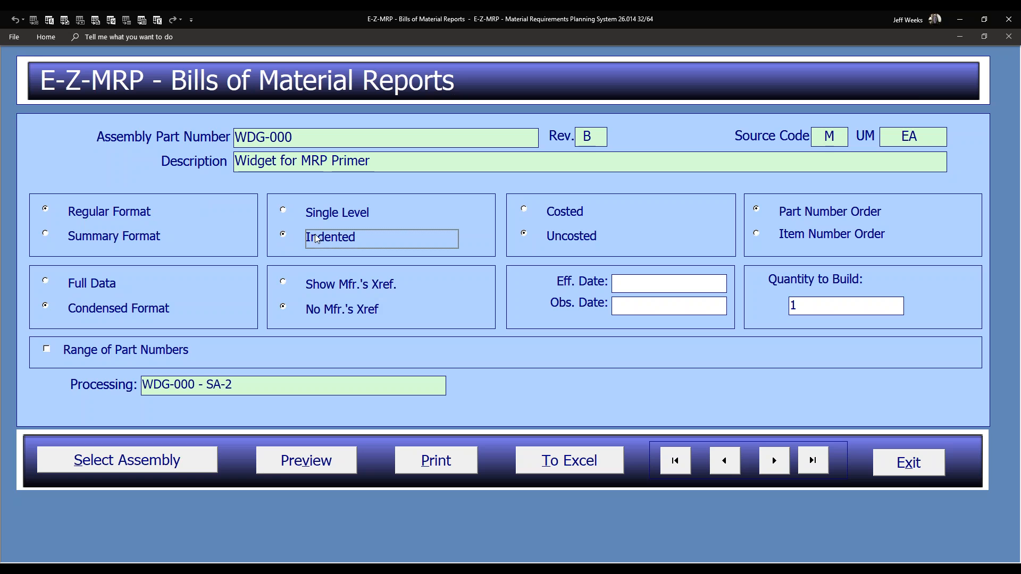
{"action": "left_click", "coordinate": [305, 459]}
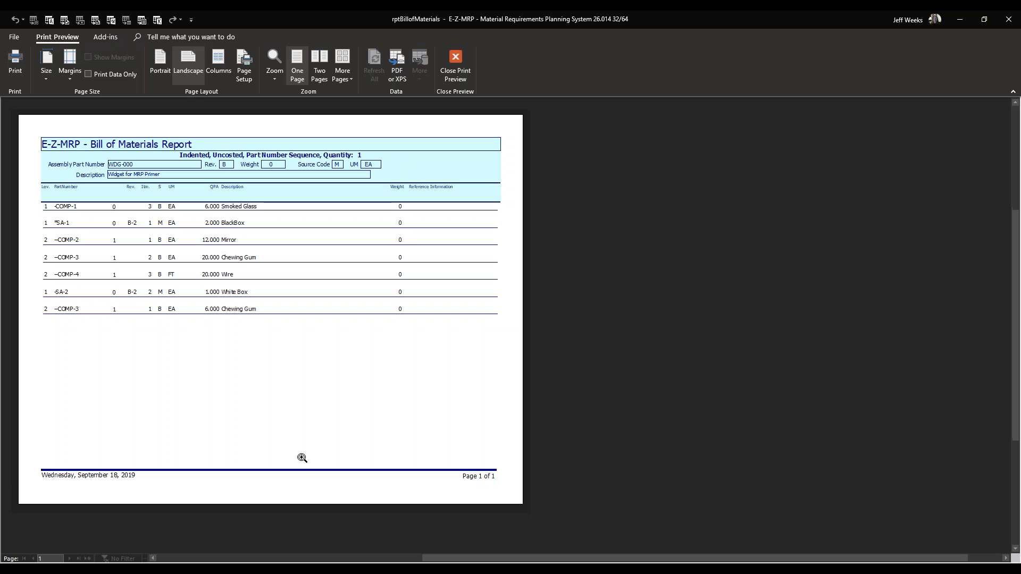
{"action": "left_click", "coordinate": [275, 68]}
{"action": "left_click", "coordinate": [288, 157]}
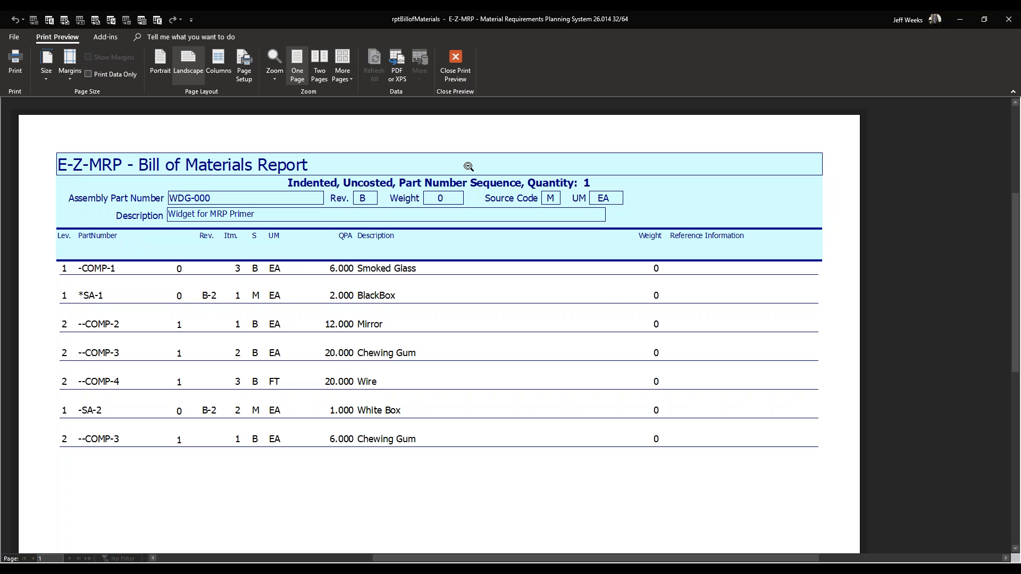
{"action": "left_click", "coordinate": [450, 61]}
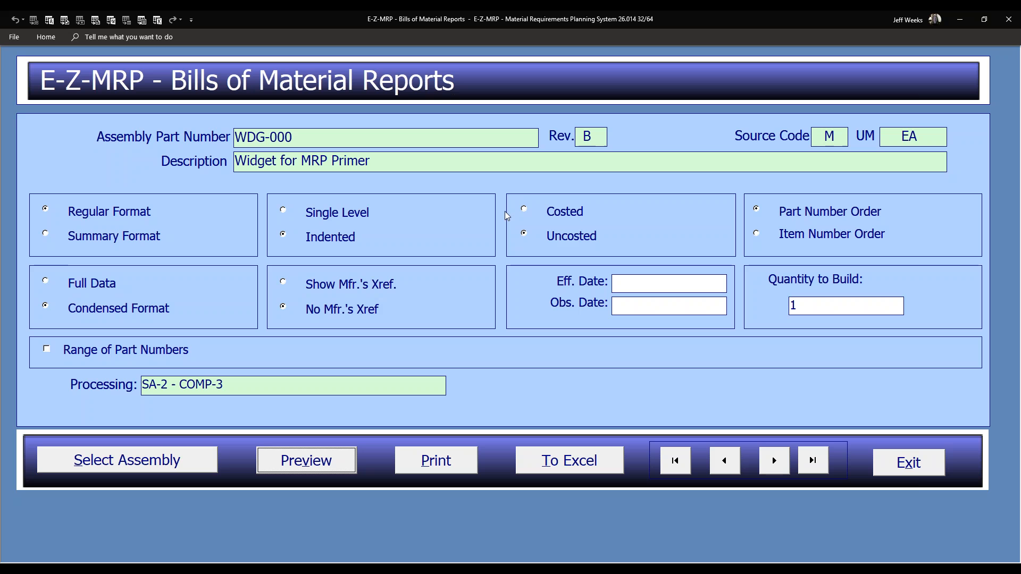
Switch the indented report to Full Data, preview it at 150% zoom, and close the preview.
{"action": "left_click", "coordinate": [48, 285]}
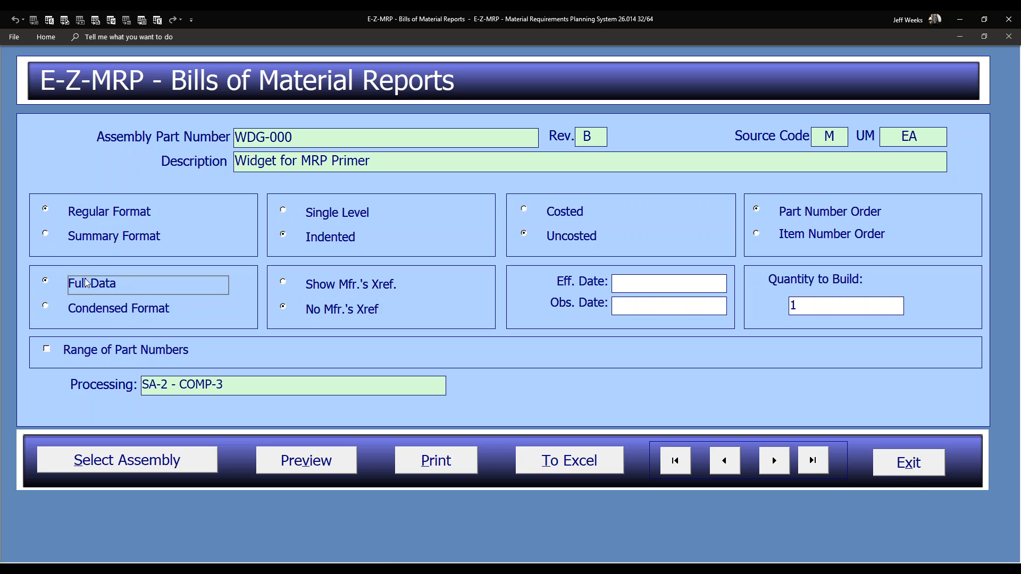
{"action": "left_click", "coordinate": [298, 460]}
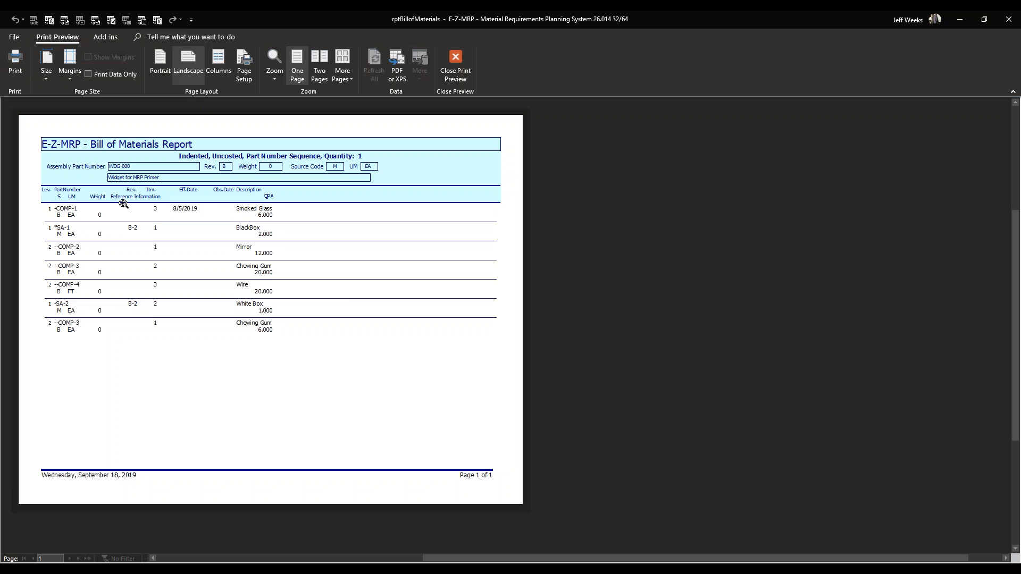
{"action": "left_click", "coordinate": [284, 74]}
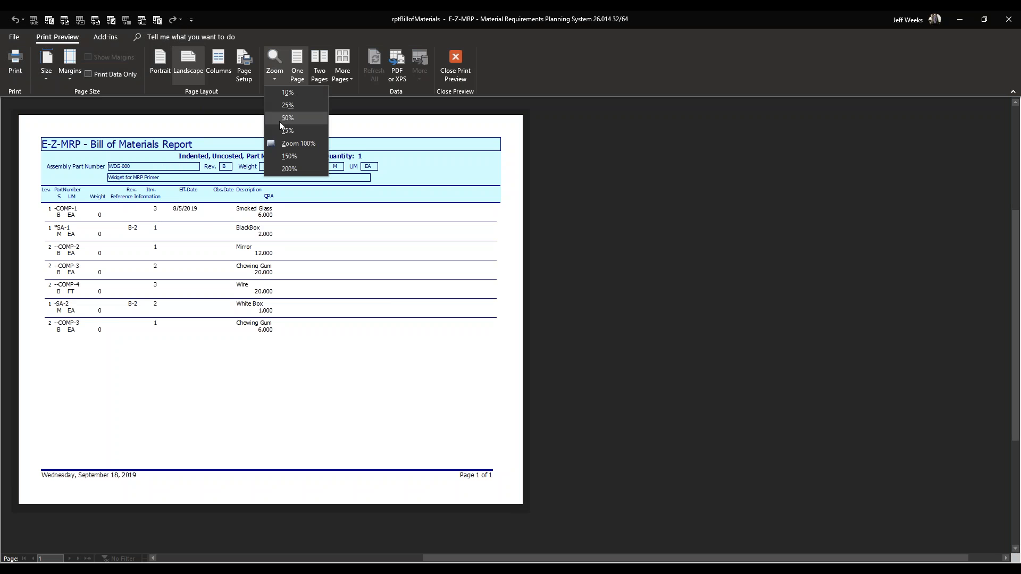
{"action": "left_click", "coordinate": [284, 154]}
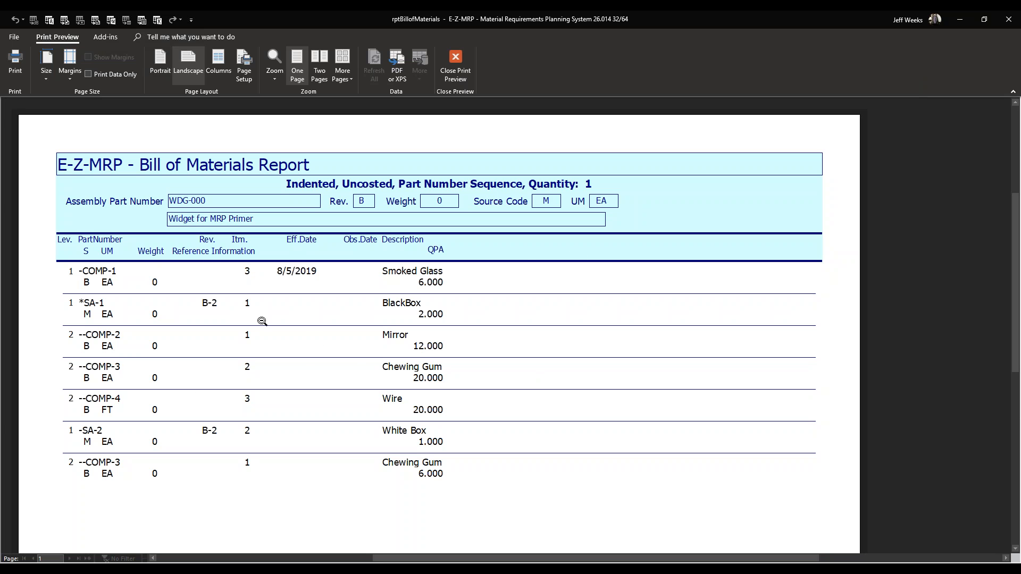
{"action": "left_click", "coordinate": [456, 61]}
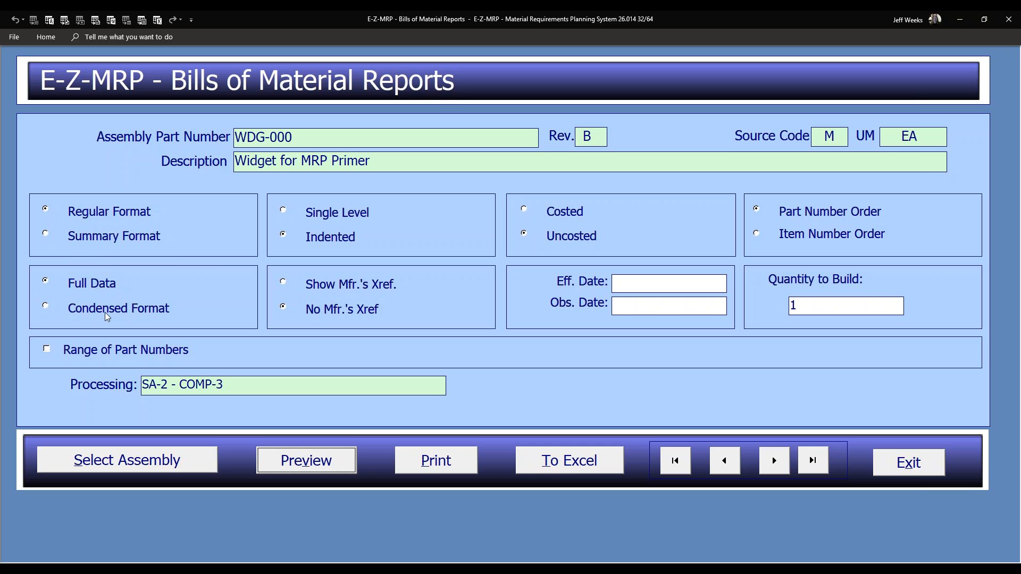
Return the indented report to Condensed Format, preview it, and close the preview.
{"action": "left_click", "coordinate": [46, 308]}
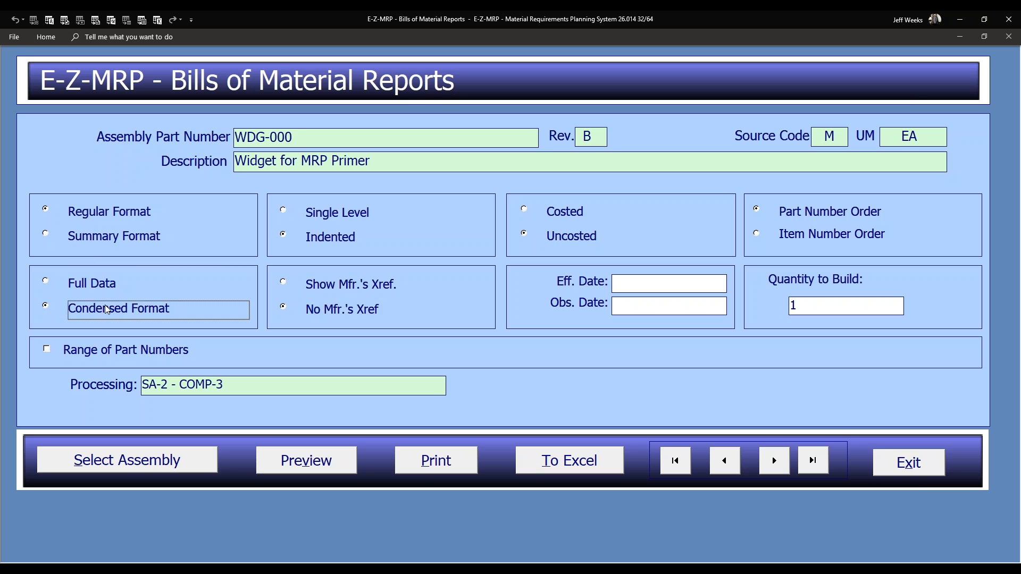
{"action": "left_click", "coordinate": [316, 463]}
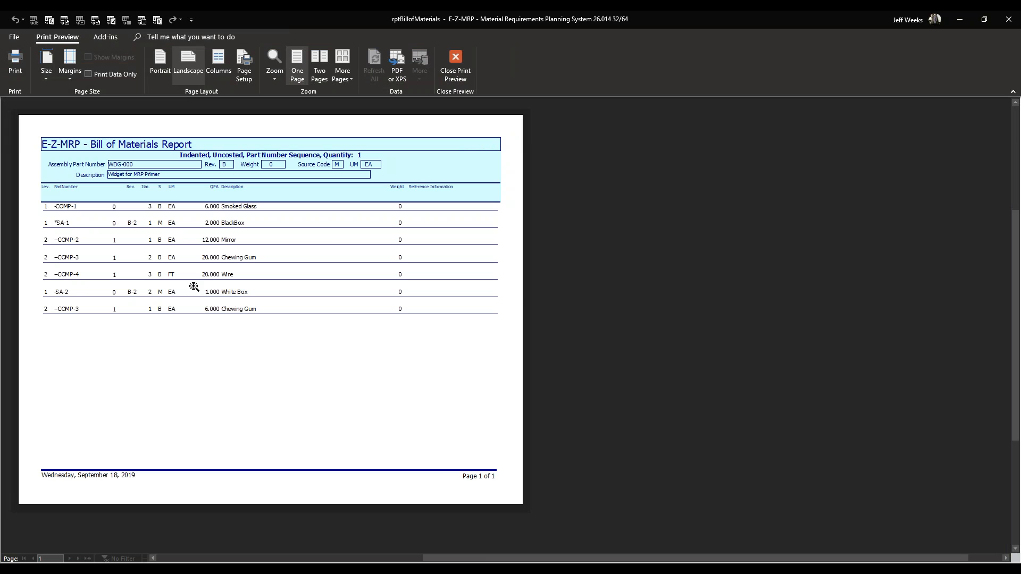
{"action": "left_click", "coordinate": [451, 69]}
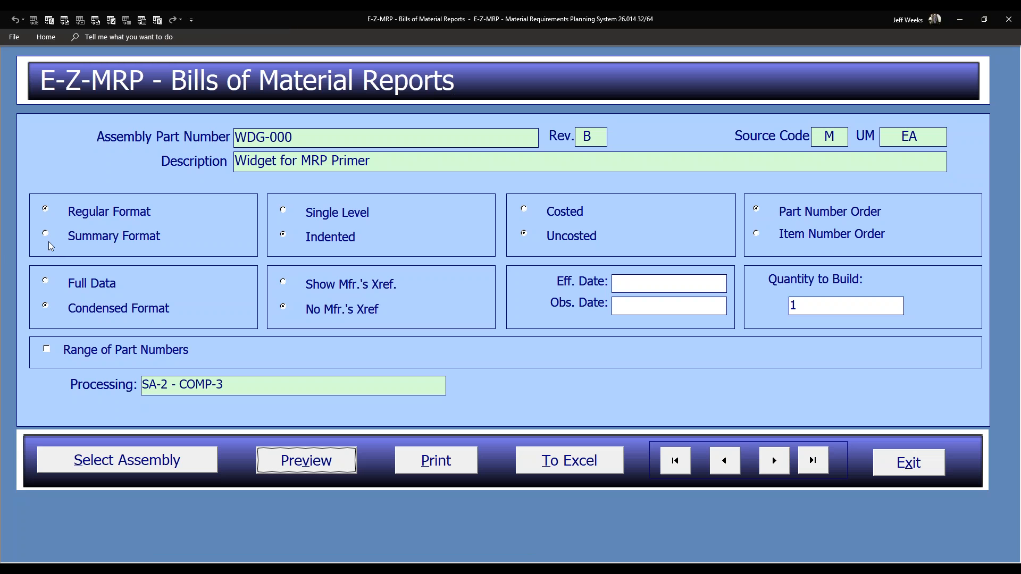
Choose Summary Format with manufacturer cross references shown, preview the WDG-000 summary bill at 150% zoom, and close the preview.
{"action": "left_click", "coordinate": [46, 234]}
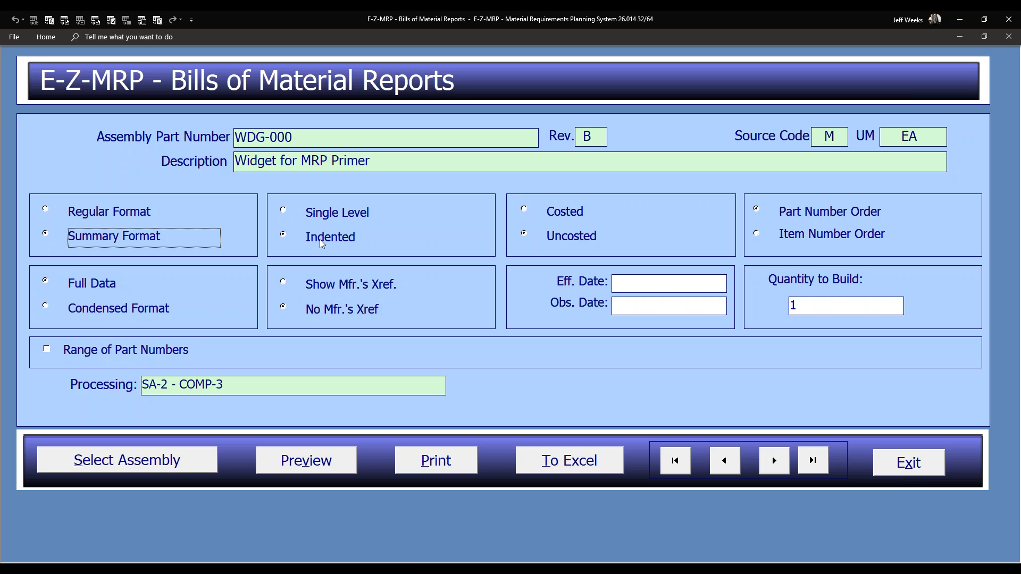
{"action": "left_click", "coordinate": [286, 209]}
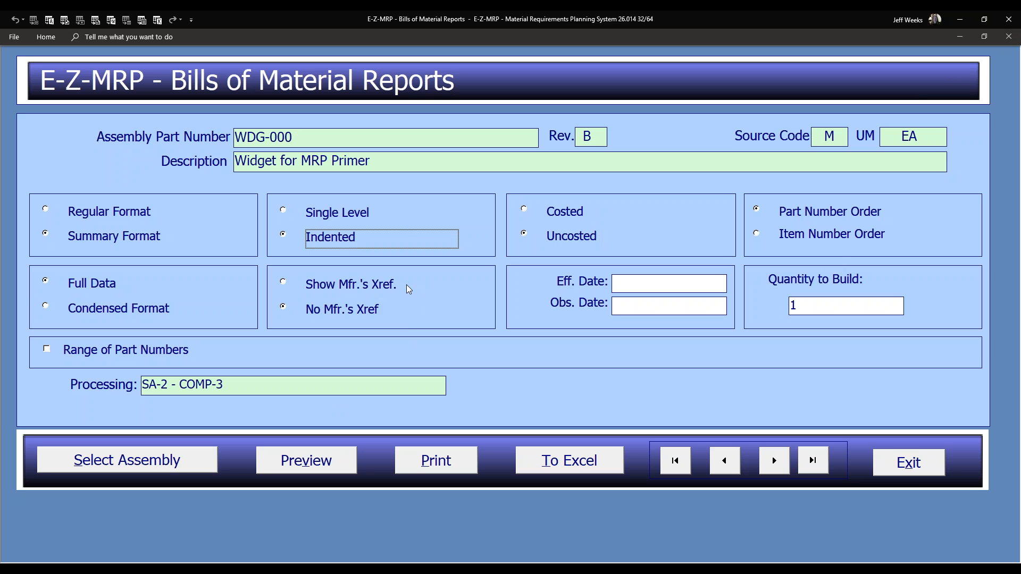
{"action": "left_click", "coordinate": [283, 282]}
{"action": "left_click", "coordinate": [286, 452]}
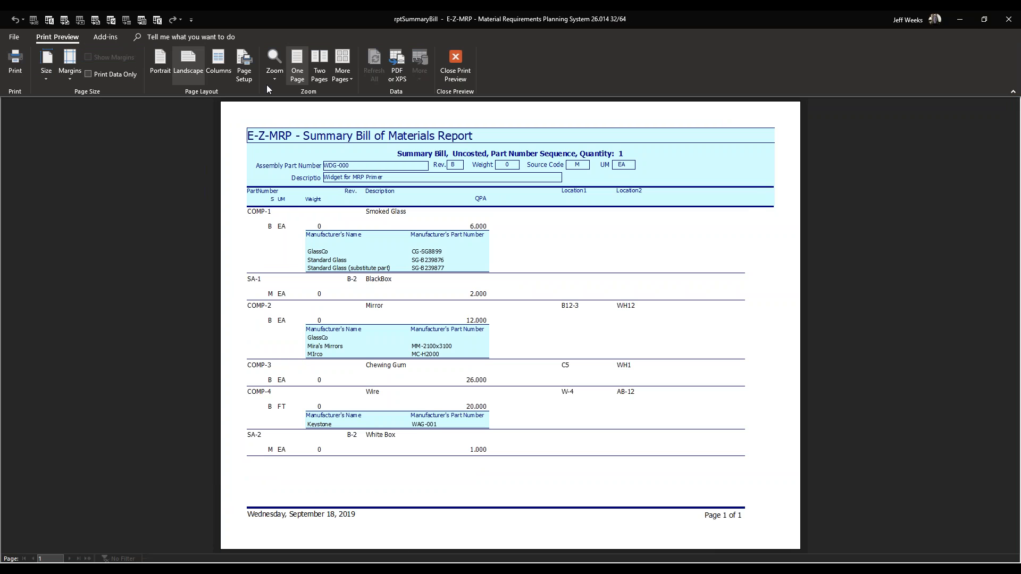
{"action": "left_click", "coordinate": [269, 79]}
{"action": "left_click", "coordinate": [291, 159]}
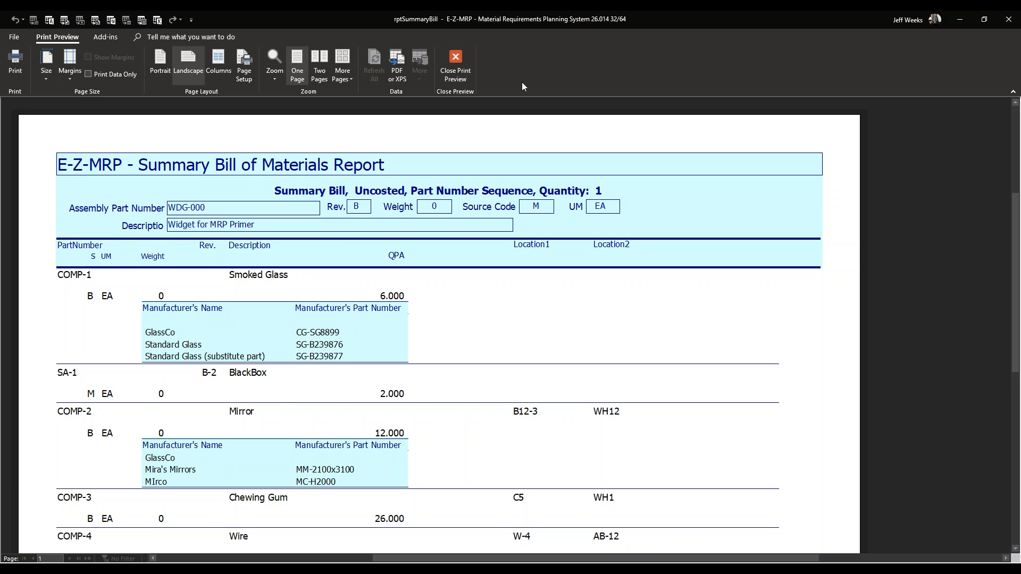
{"action": "left_click", "coordinate": [450, 66]}
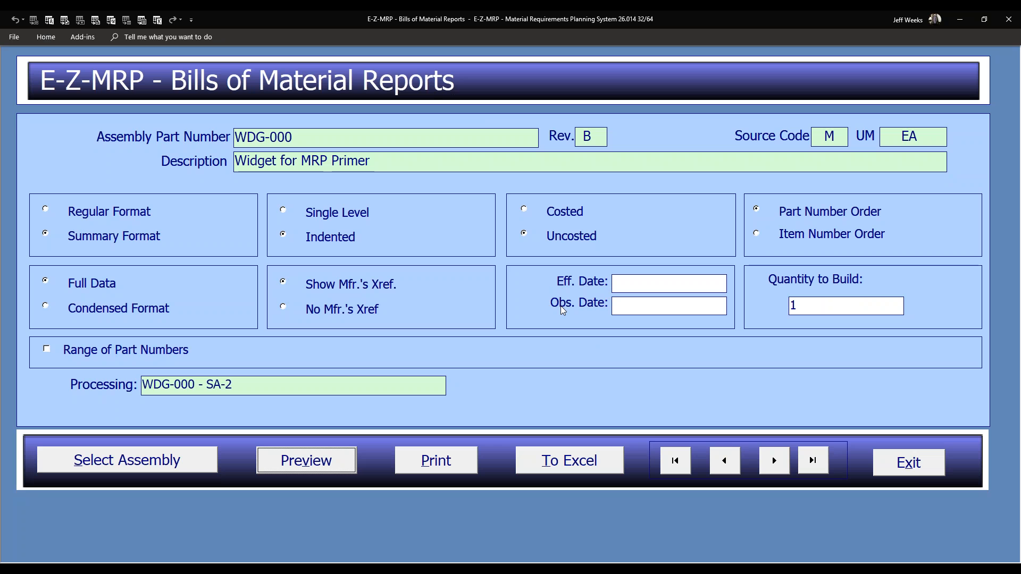
Enter 3 as the Quantity to Build and exit the reports form to the Bills of Material main menu.
{"action": "left_click", "coordinate": [808, 308]}
{"action": "double_click", "coordinate": [793, 306]}
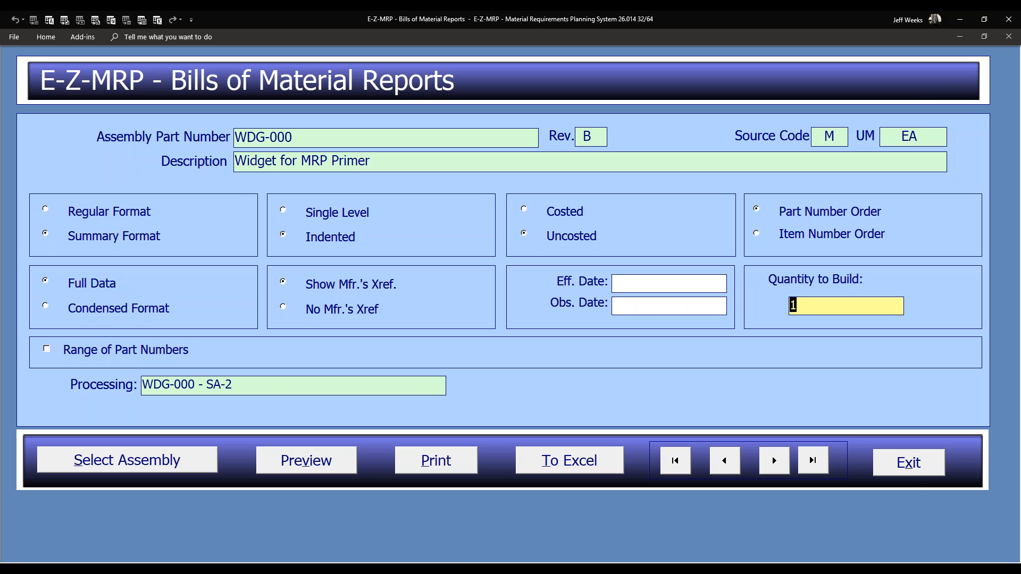
{"action": "type", "text": "3"}
{"action": "left_click", "coordinate": [892, 466]}
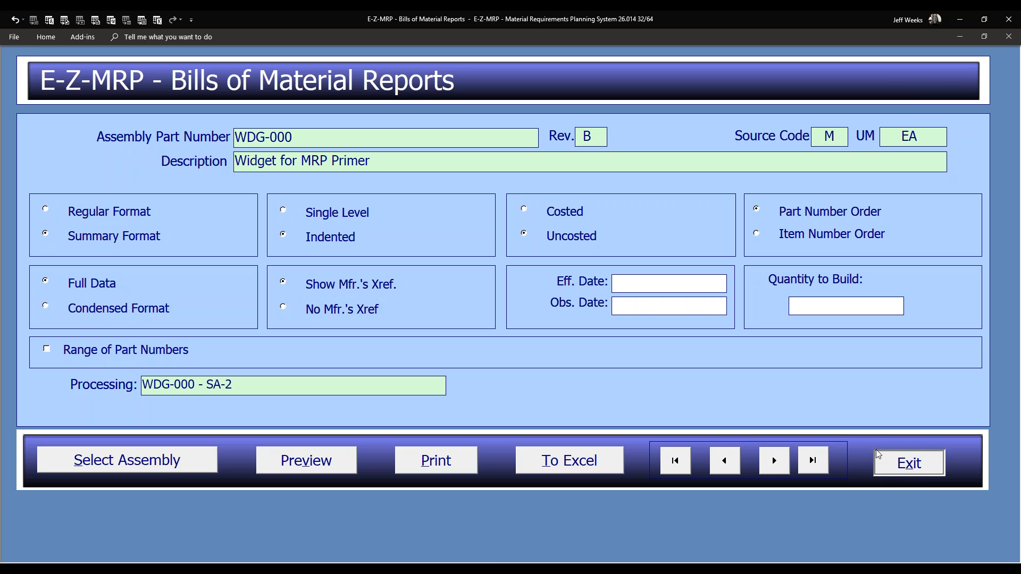
{"action": "left_click", "coordinate": [897, 459]}
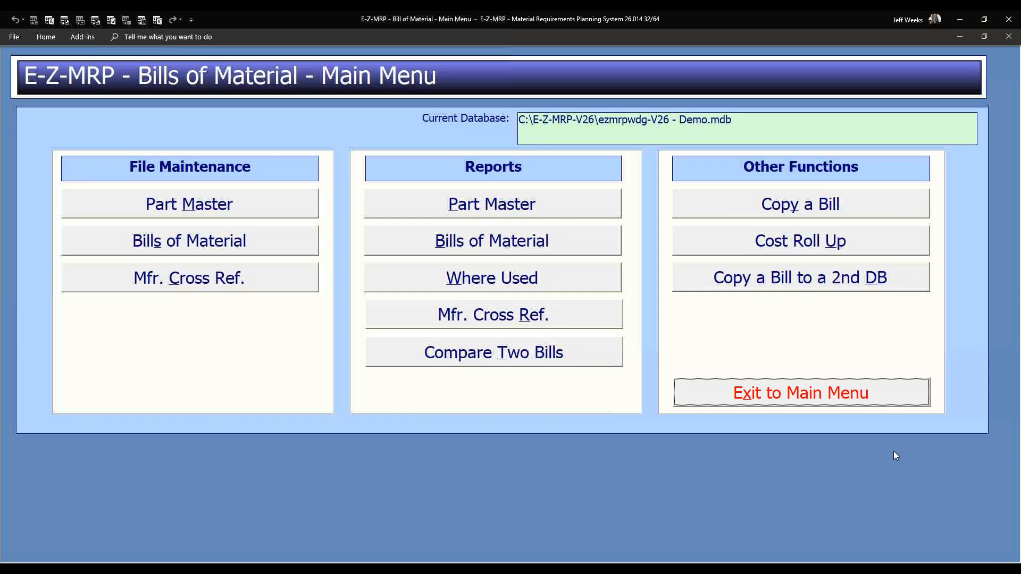